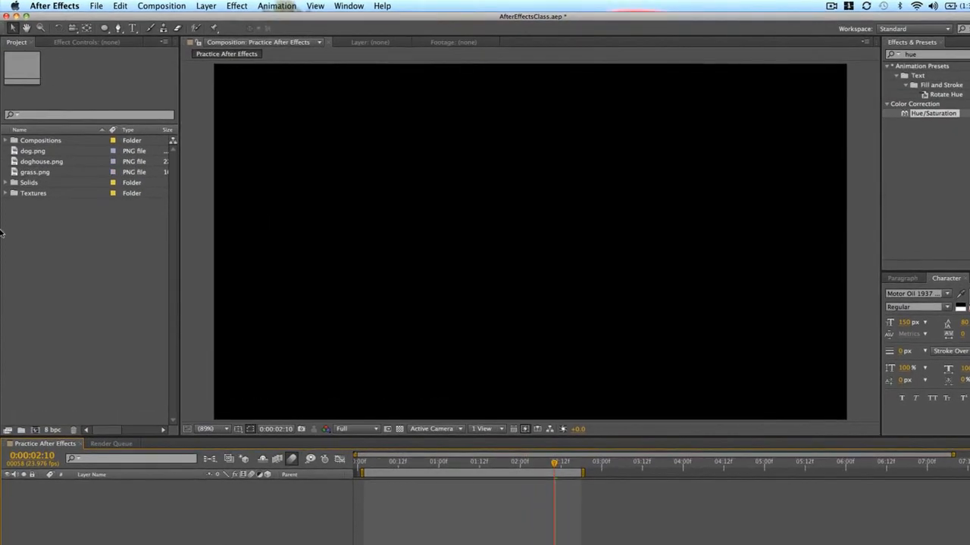
- Add dog.png to the Practice After Effects composition and scale the layer down to 48%
drag(34, 150, 529, 247)
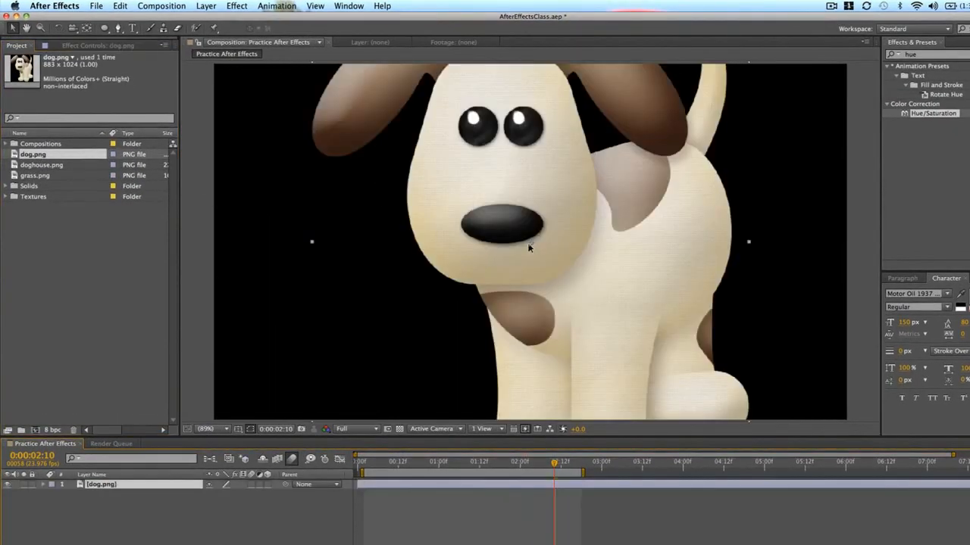
click(44, 485)
key(s)
drag(227, 494, 203, 503)
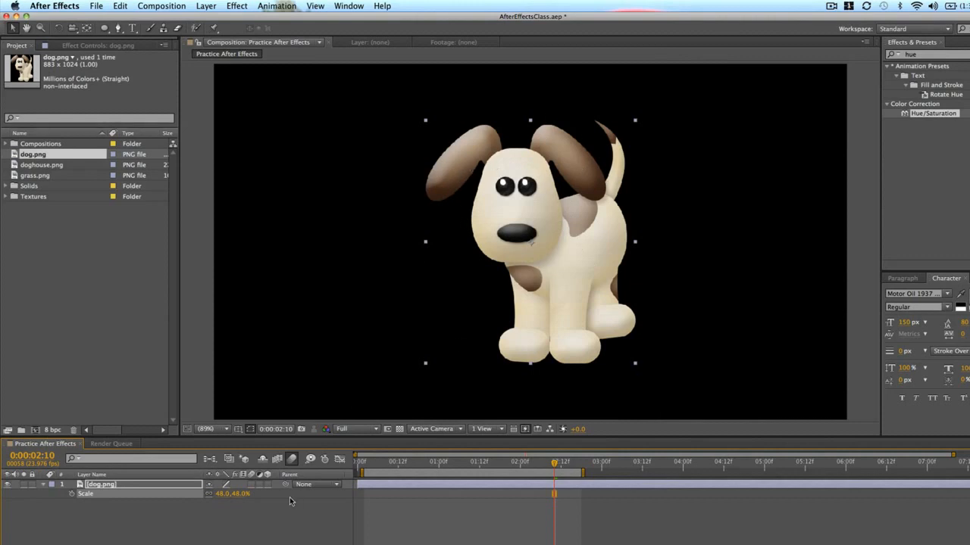
click(379, 517)
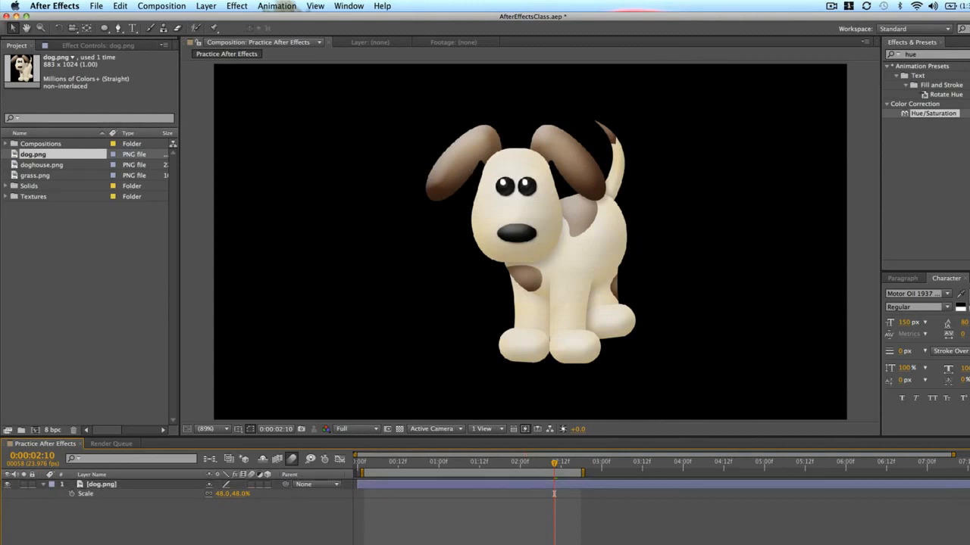
- Nudge the dog slightly to the left in the composition, to a position of about 634, 361
click(578, 273)
mouse_move(595, 245)
mouse_down()
mouse_move(565, 243)
mouse_move(592, 239)
mouse_up()
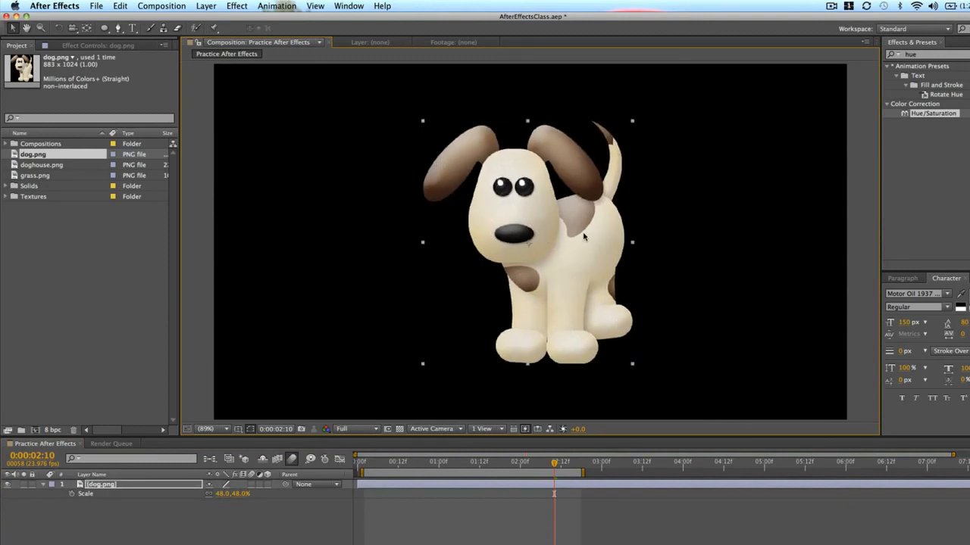
click(243, 498)
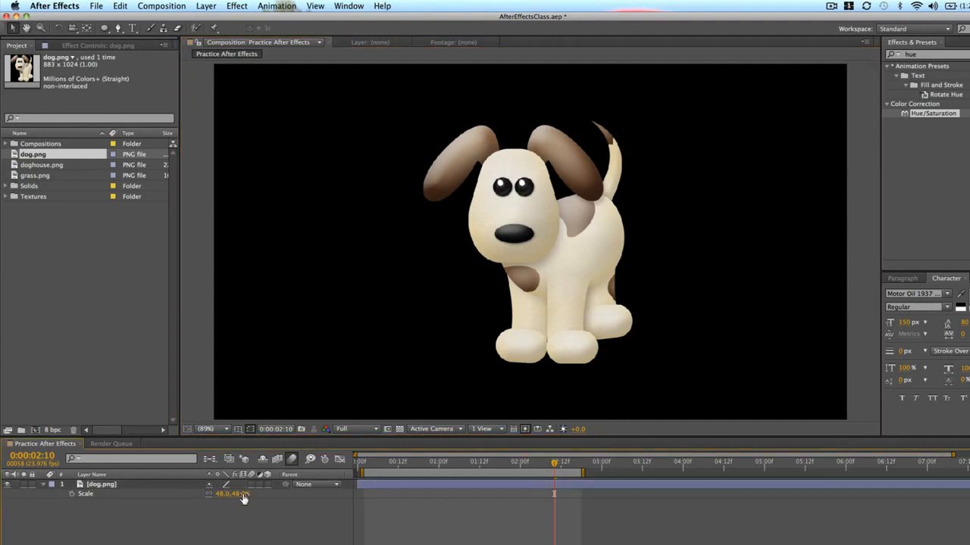
click(421, 484)
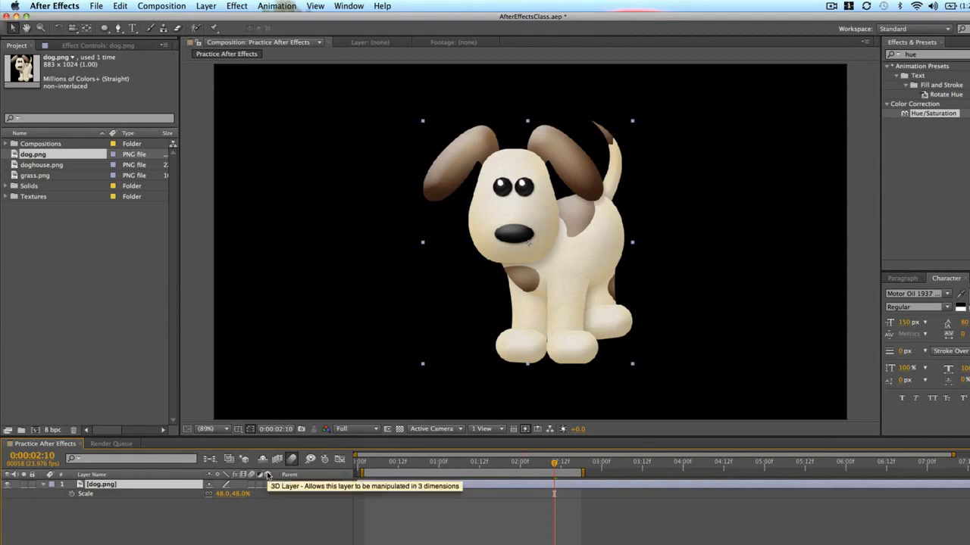
- Make the dog.png layer a 3D layer and show only its Position property
click(267, 484)
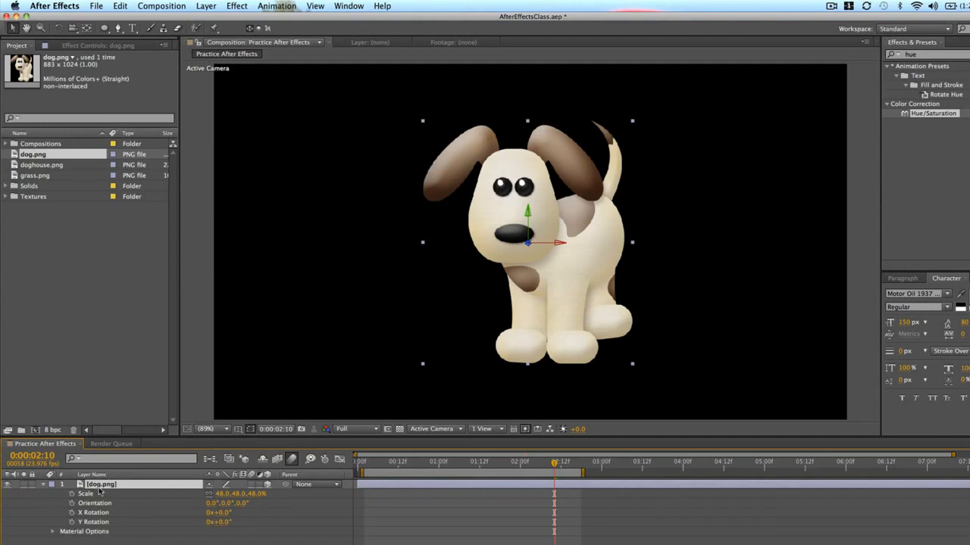
key(p)
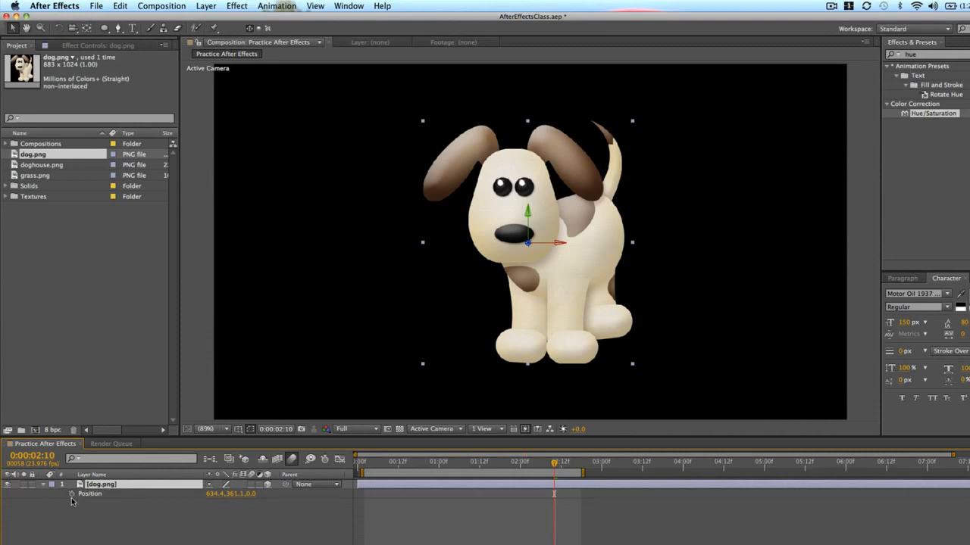
click(267, 485)
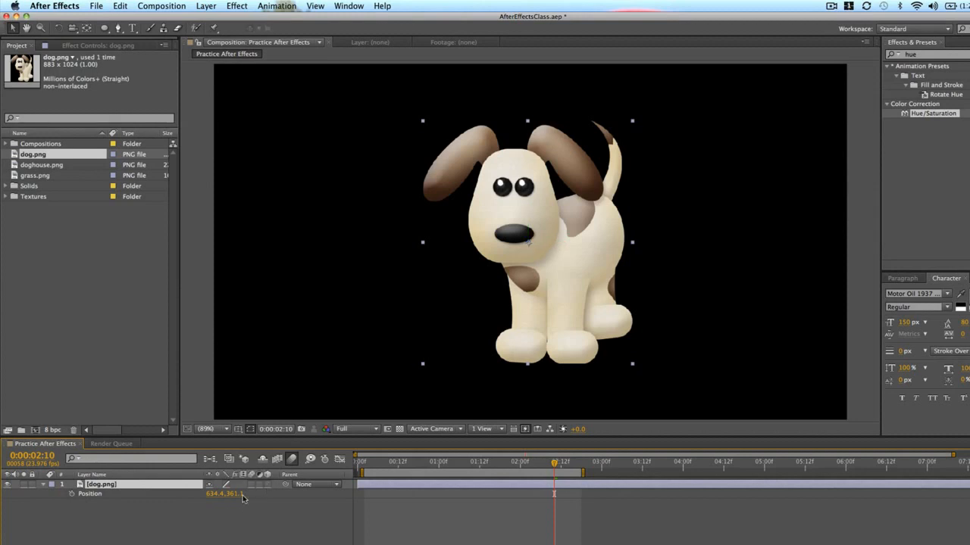
click(267, 484)
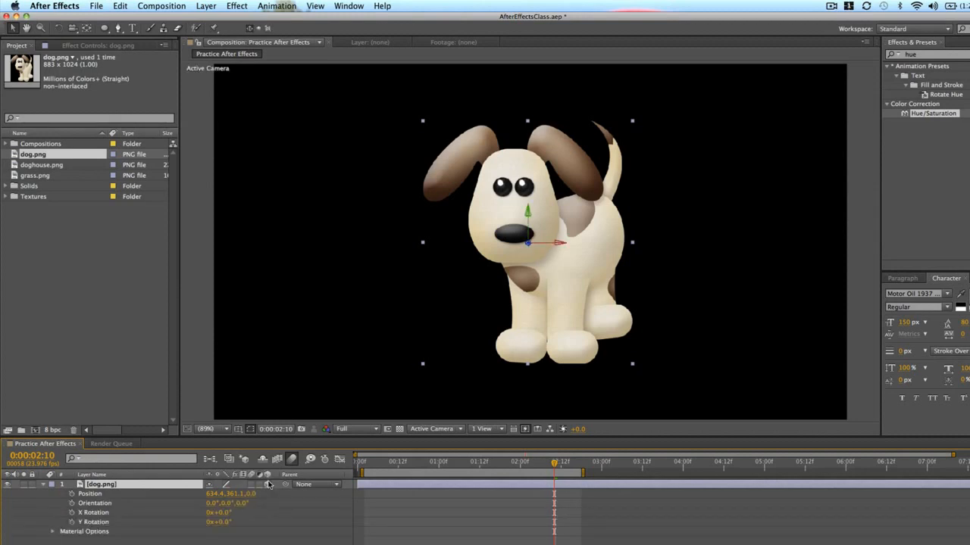
key(p)
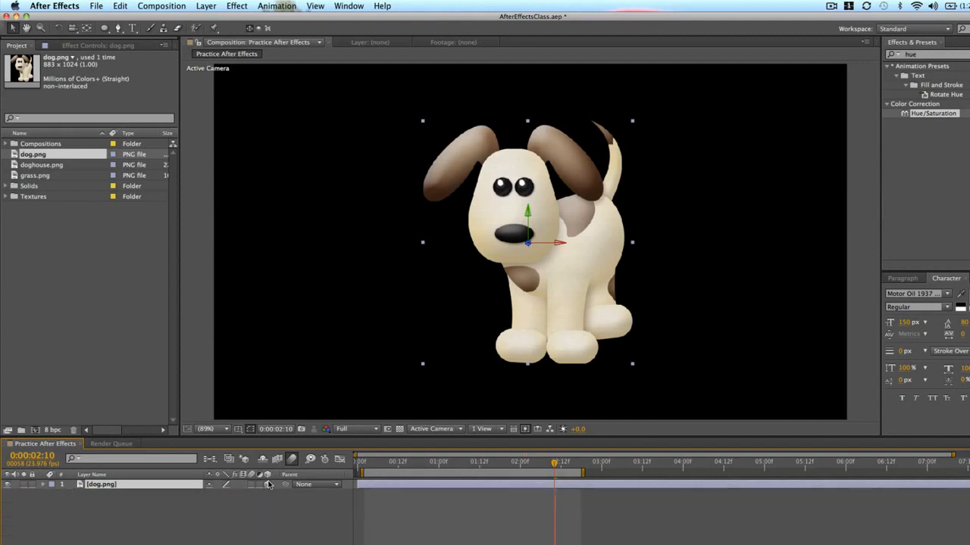
key(p)
- Move the dog left and slightly up by setting its X position to 513.4 and Y position to 339.1
drag(214, 497, 225, 500)
drag(159, 505, 131, 510)
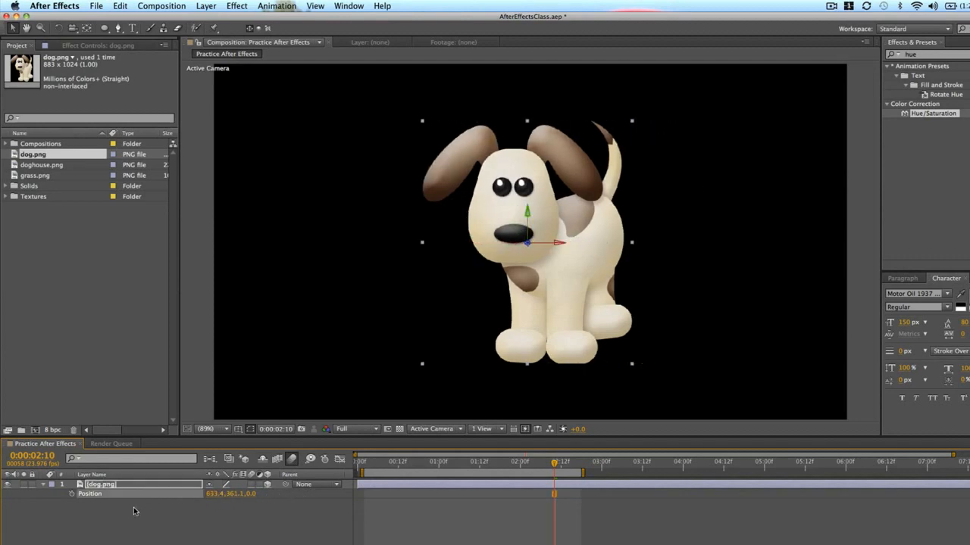
drag(213, 497, 145, 500)
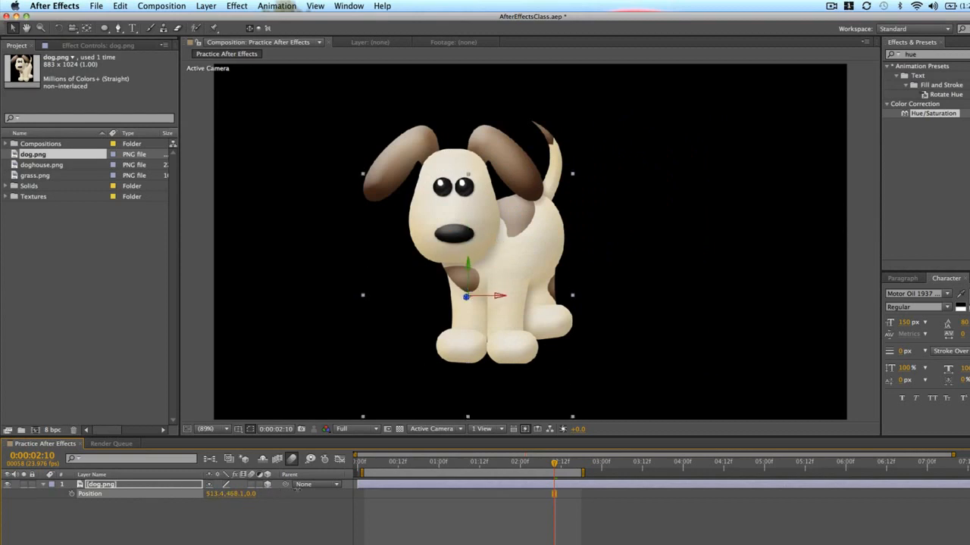
drag(231, 497, 297, 491)
drag(206, 518, 150, 510)
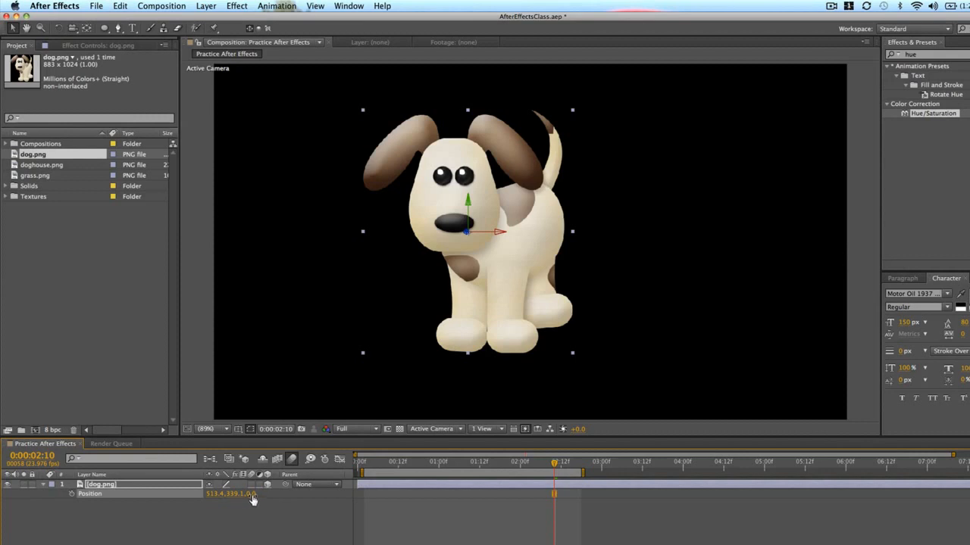
- Try out different depths for the dog by varying its Z position, and reset it to 0
drag(253, 494, 687, 464)
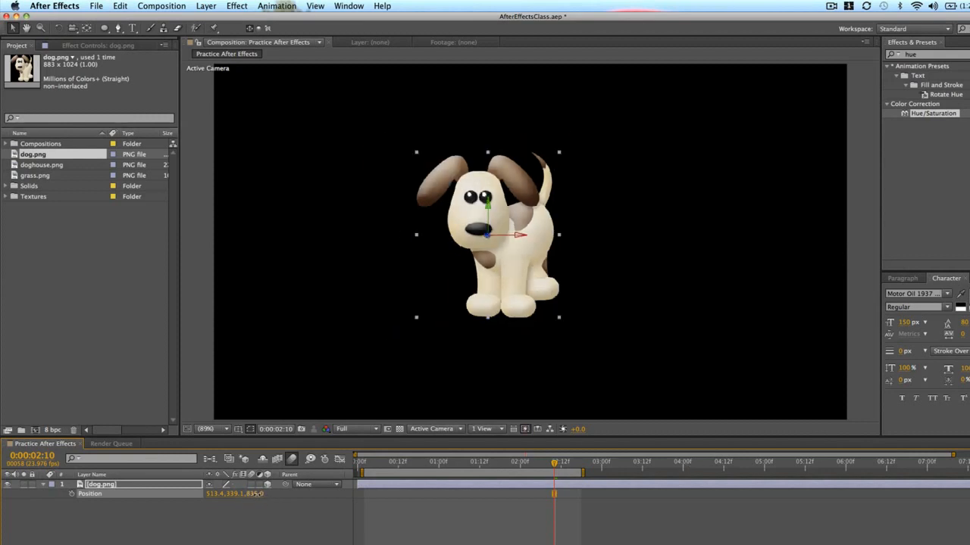
drag(256, 494, 1, 494)
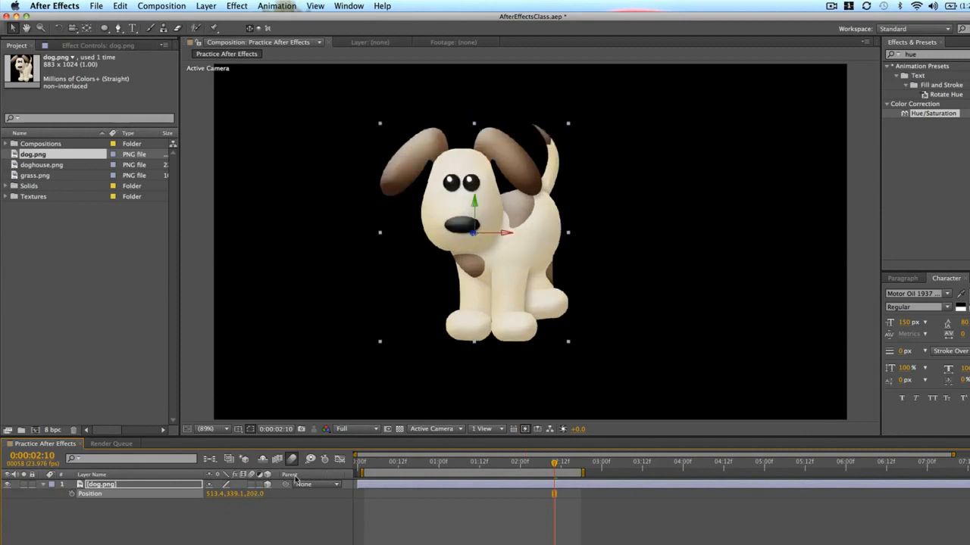
drag(256, 495, 514, 477)
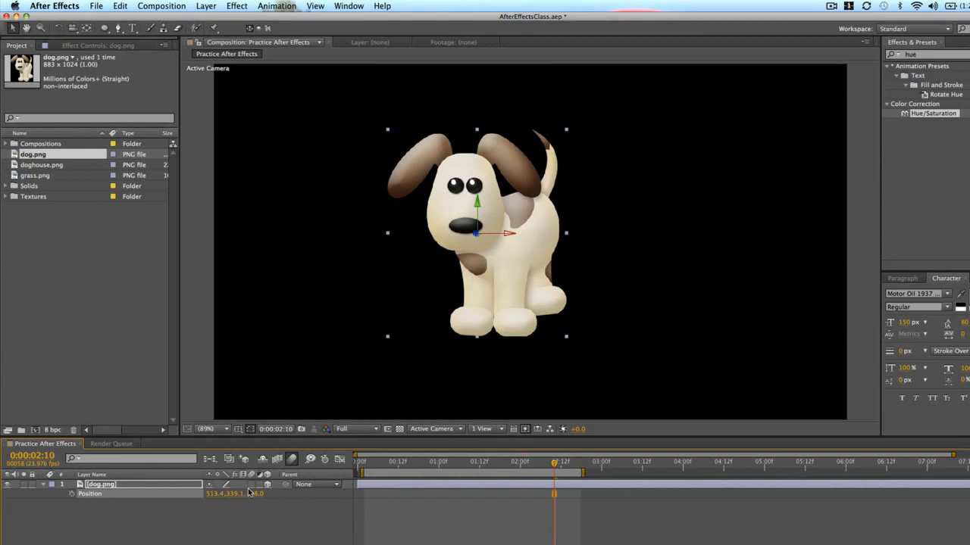
drag(256, 494, 387, 496)
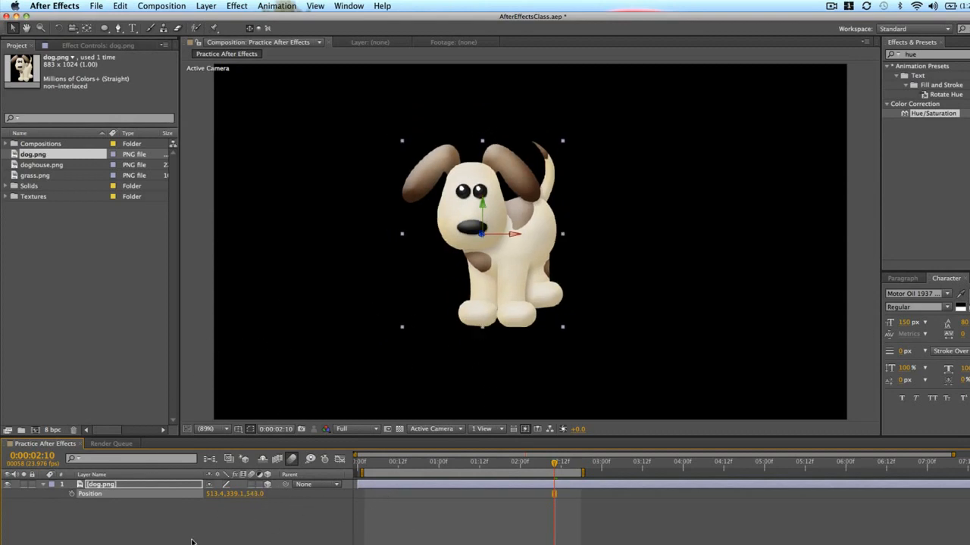
click(259, 495)
text(0)
key(Return)
click(240, 525)
- Duplicate the dog.png layer and move the copy to the right of the original dog
click(143, 485)
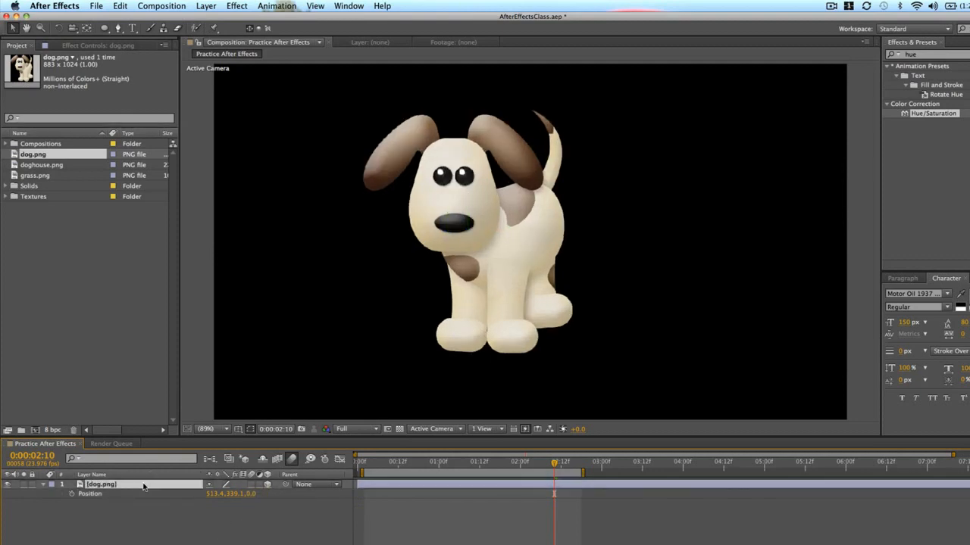
key(super+d)
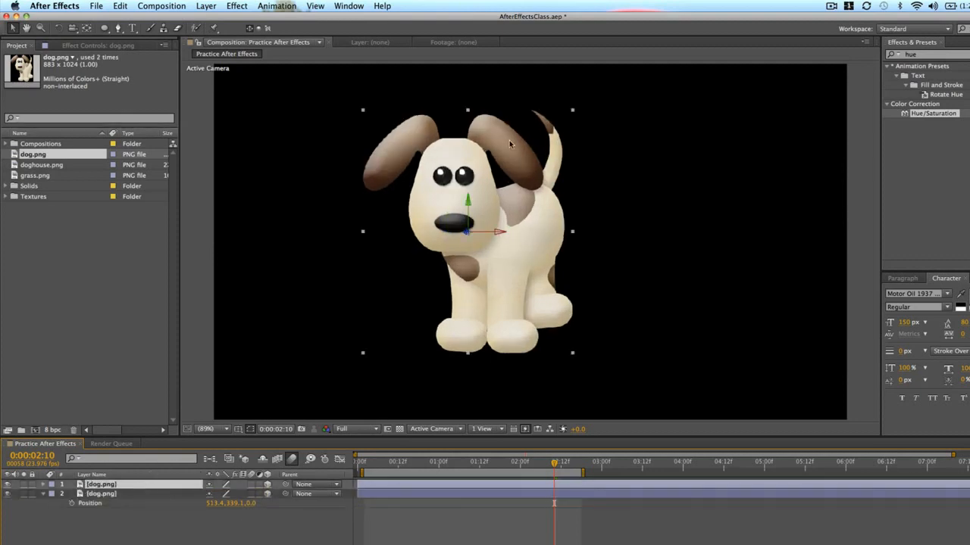
drag(496, 173, 625, 177)
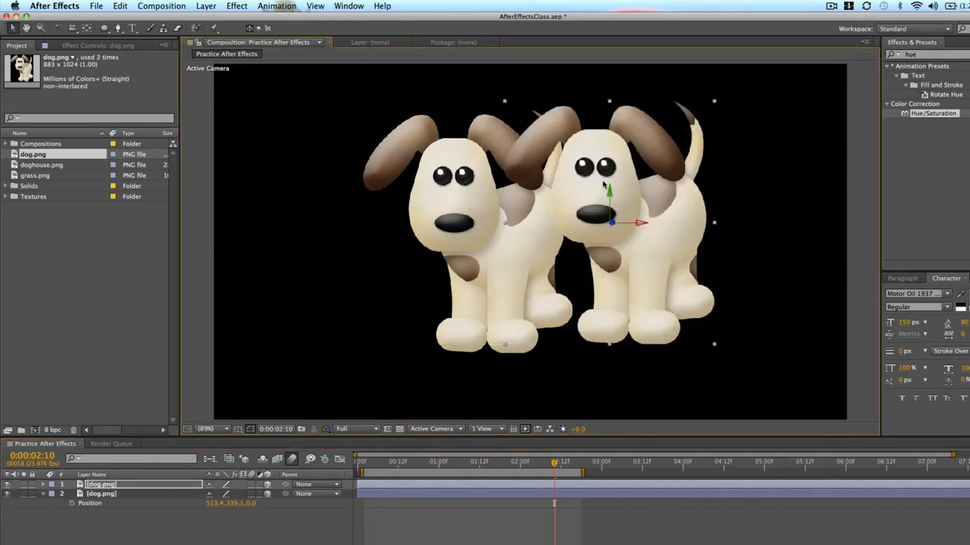
- Scale the duplicate dog up to 71% and reposition it so it partly overlaps the original
key(s)
drag(253, 489, 269, 494)
drag(670, 238, 564, 244)
drag(538, 197, 548, 181)
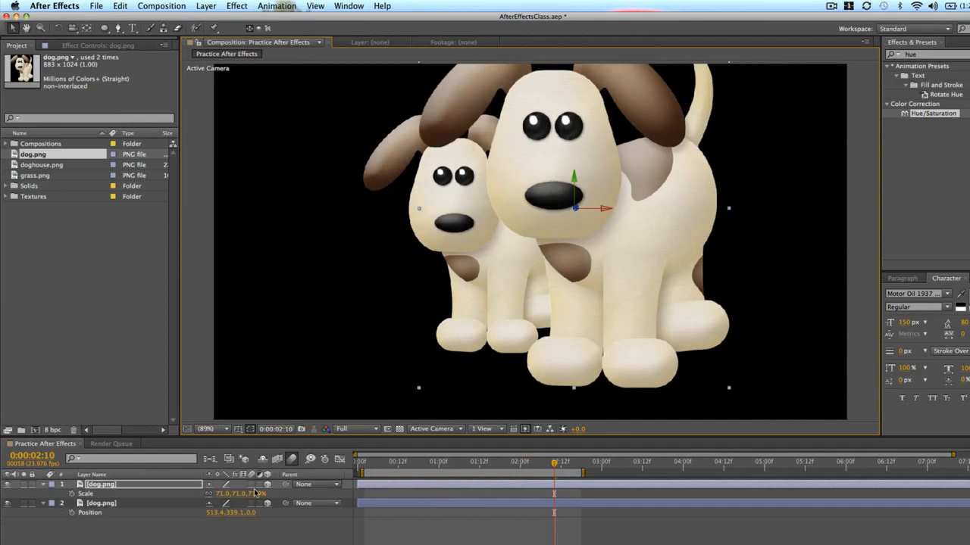
- Show the Position property of both dog layers
shift+click(159, 503)
key(p)
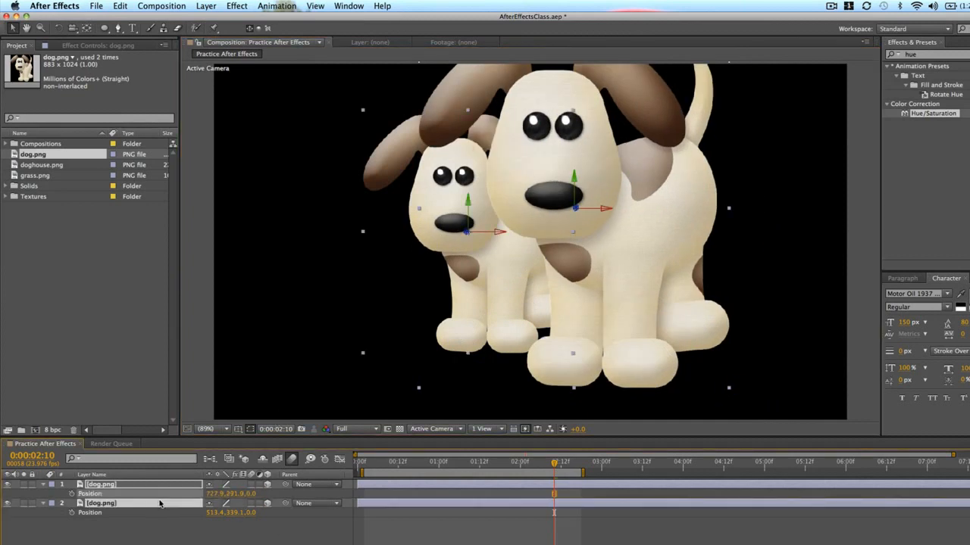
click(269, 534)
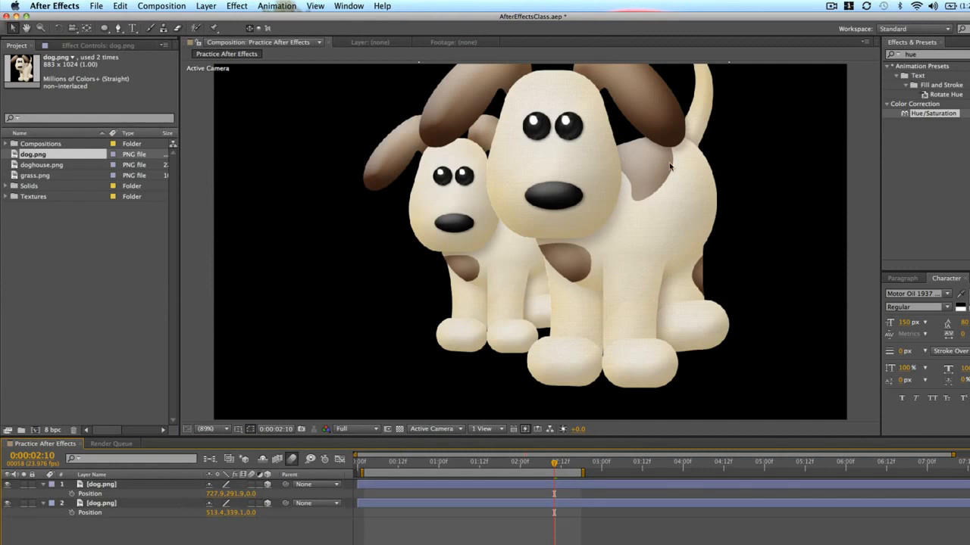
- Move the larger dog across the smaller one and back to its right, to a position of about 740, 311
double_click(99, 484)
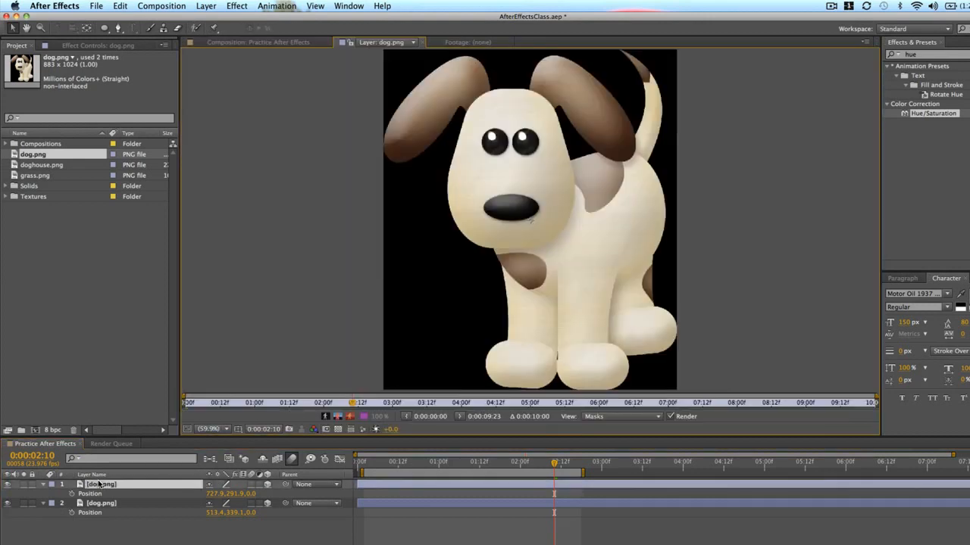
click(254, 43)
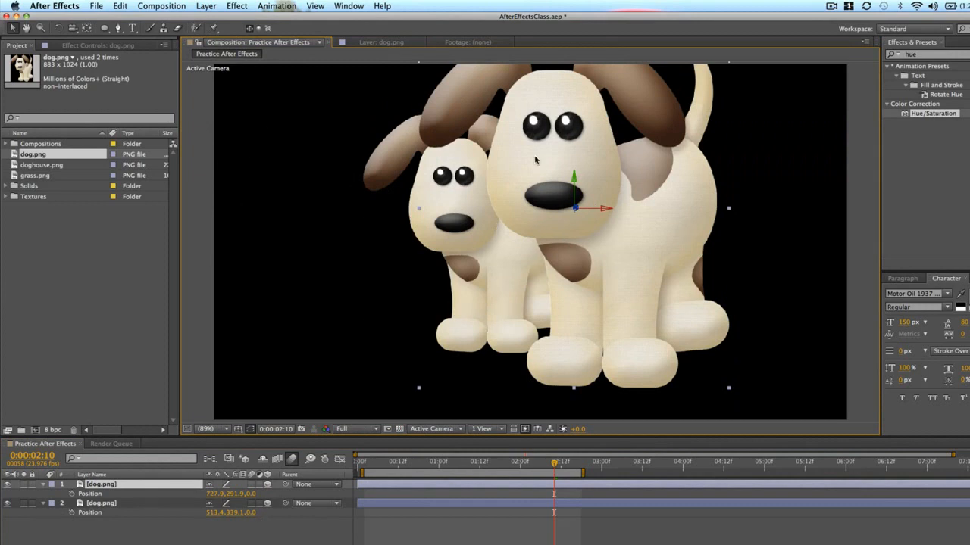
drag(625, 177, 521, 174)
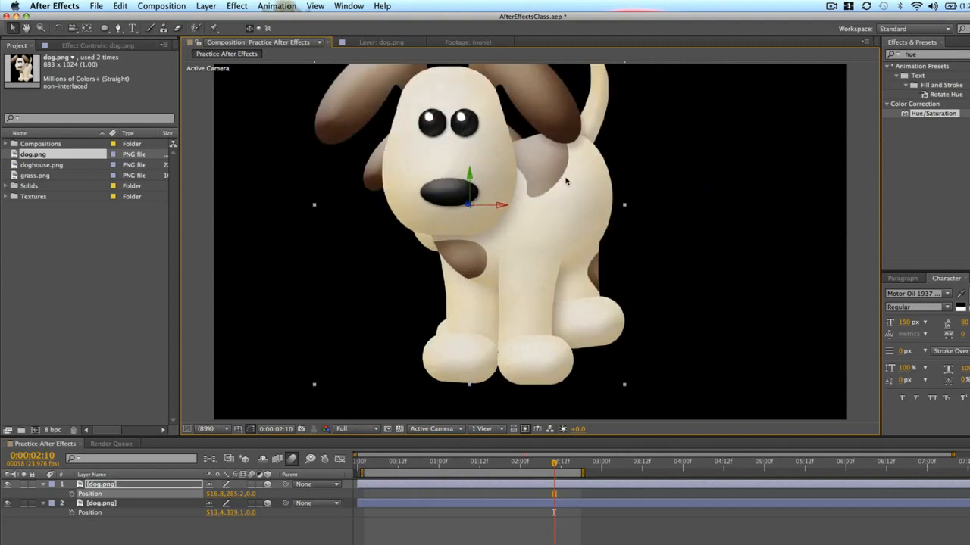
drag(417, 188, 531, 202)
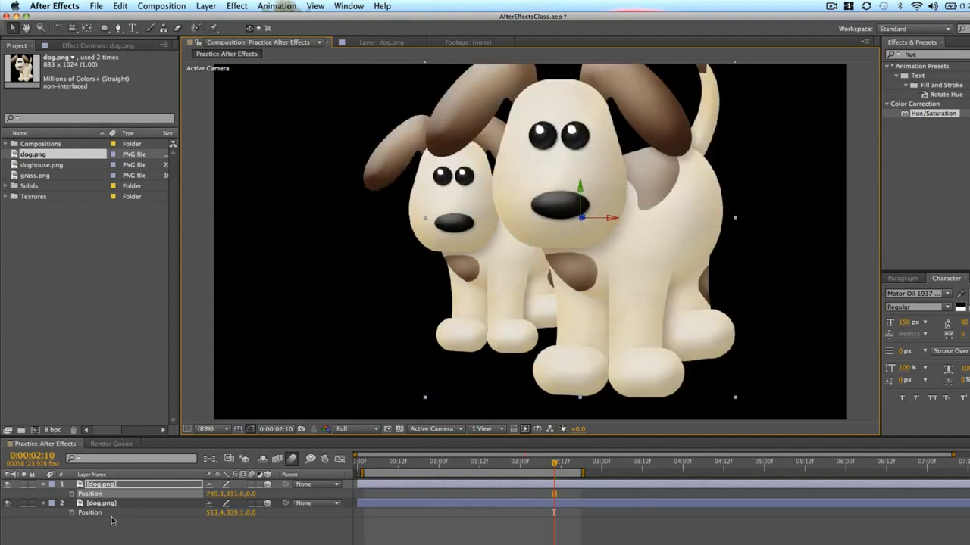
- Reorder the layer stack so the smaller dog's layer sits above the larger dog's layer
drag(113, 486, 110, 522)
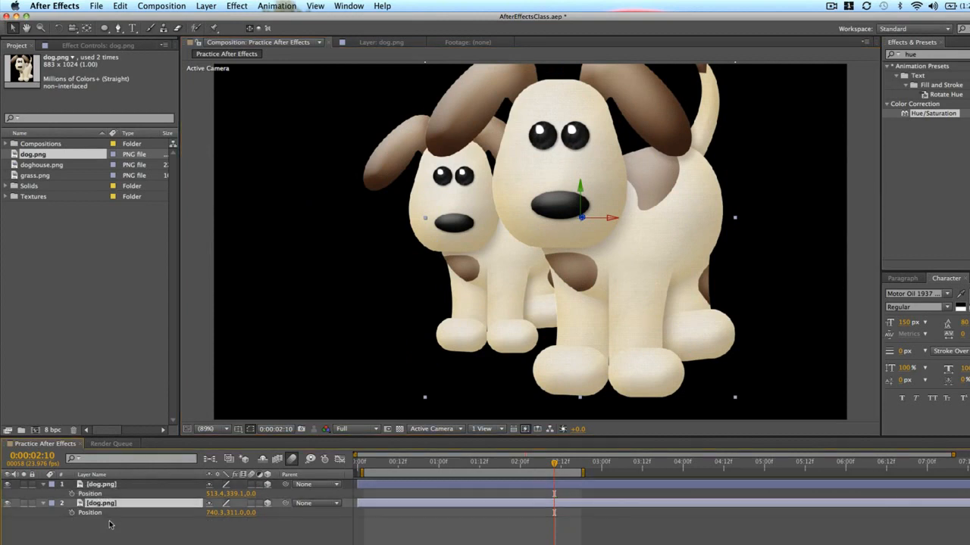
click(110, 494)
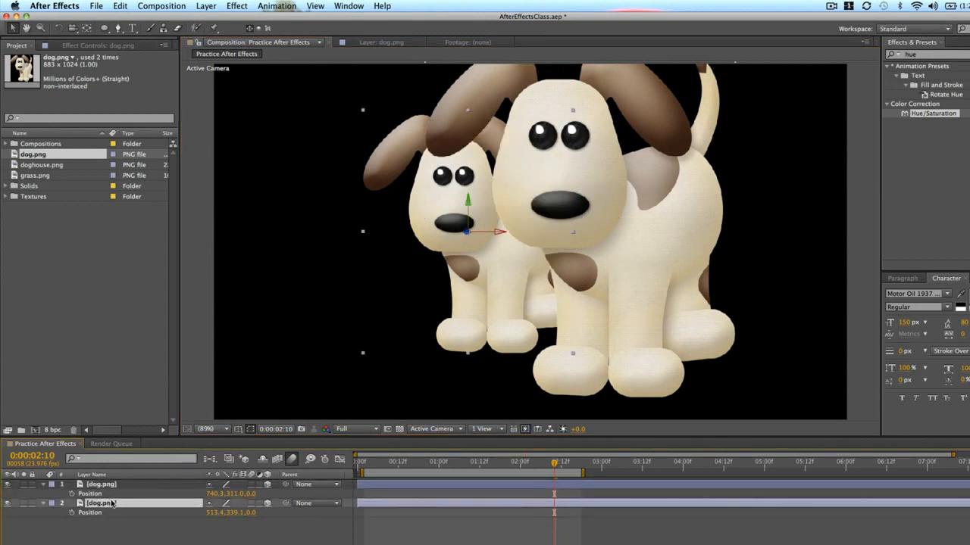
drag(106, 503, 114, 487)
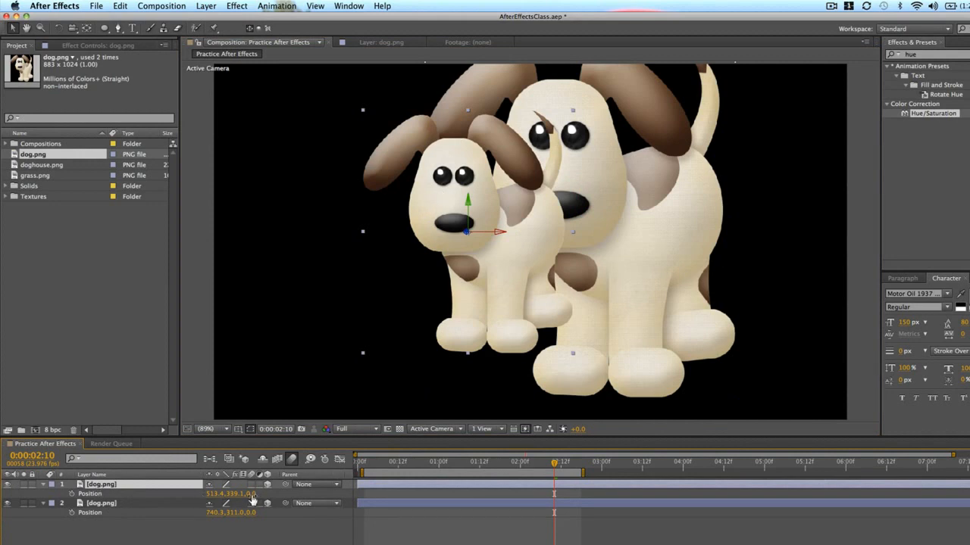
- Push both dogs back in depth, setting the larger dog's Z position to 1056 and the smaller dog's to 686
drag(253, 501, 313, 492)
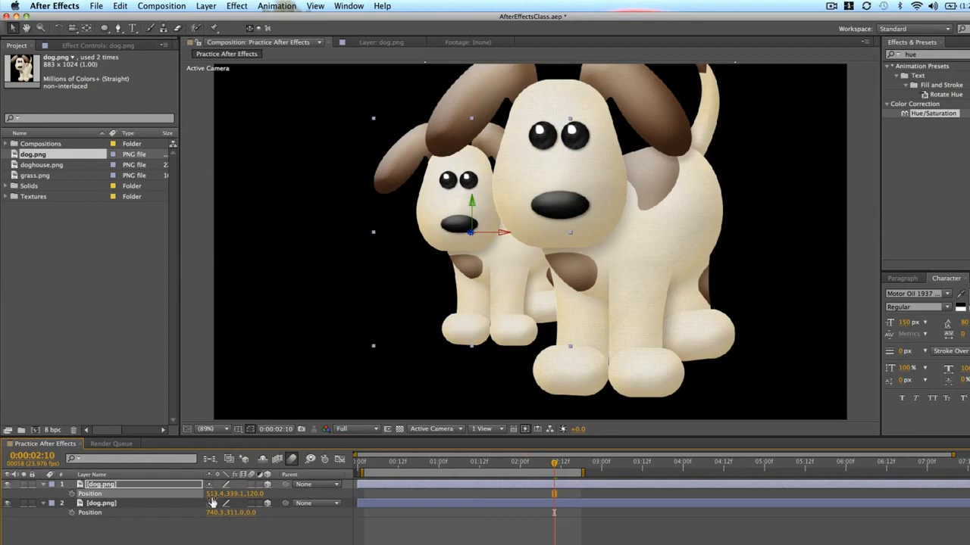
drag(249, 500, 285, 496)
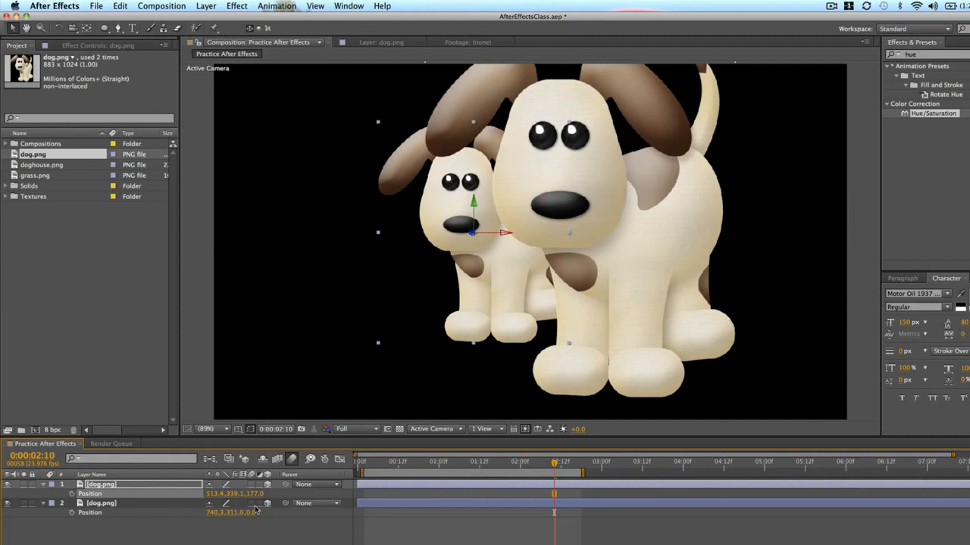
drag(248, 518, 368, 513)
drag(247, 516, 384, 513)
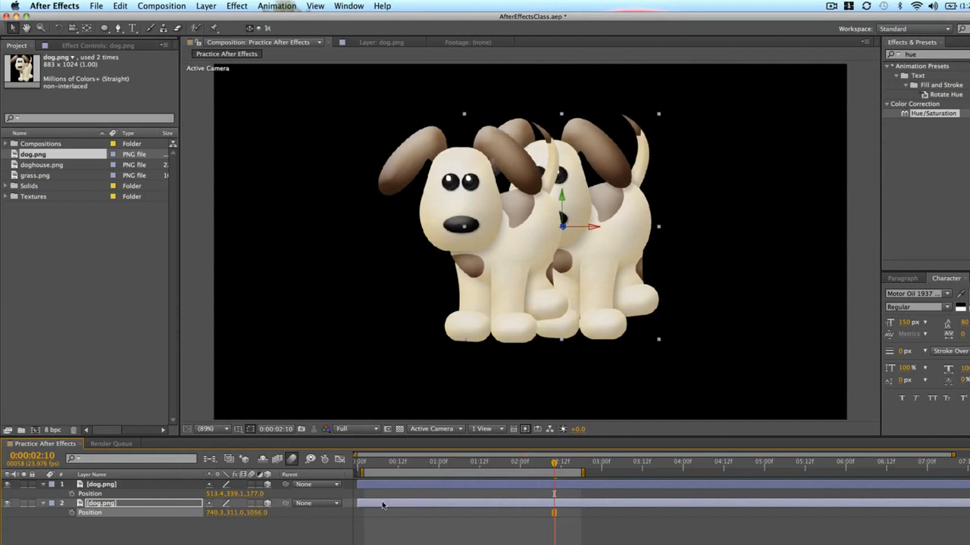
drag(255, 494, 526, 471)
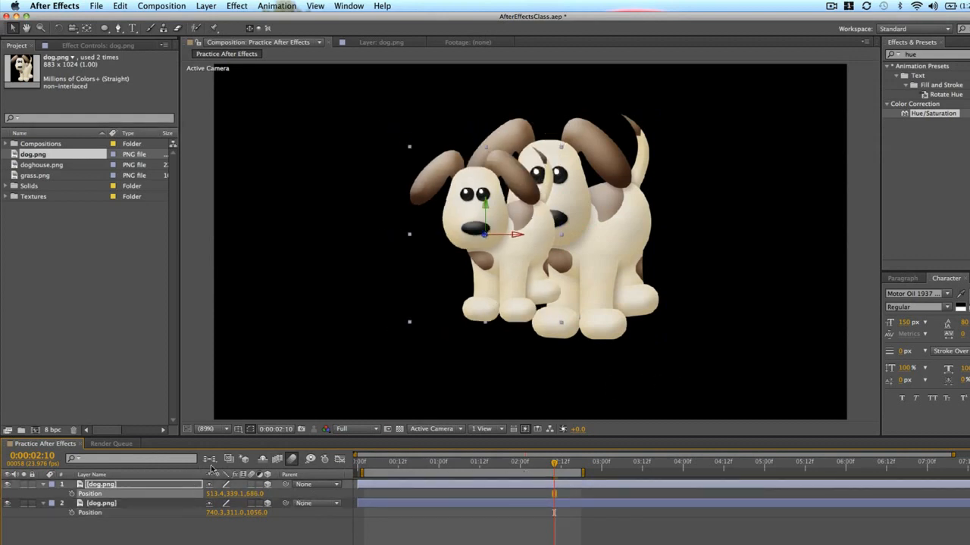
- Bring the larger dog forward in depth by lowering its Z position to -251
drag(258, 515, 207, 523)
drag(122, 518, 114, 519)
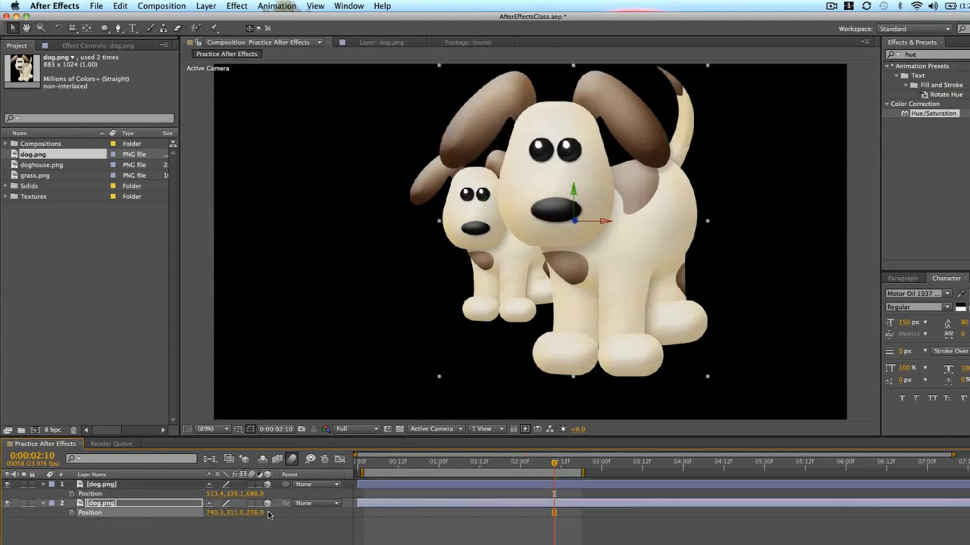
drag(256, 514, 97, 534)
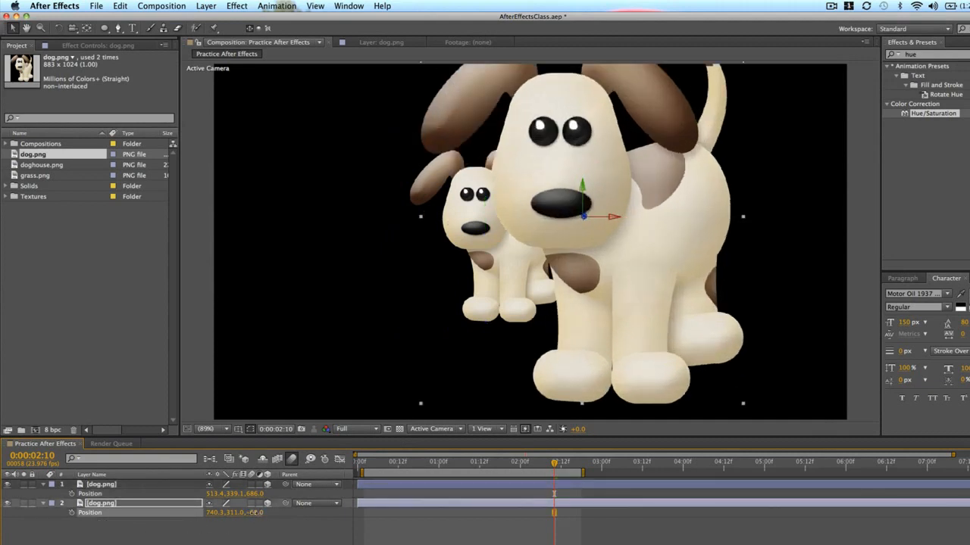
drag(257, 514, 161, 526)
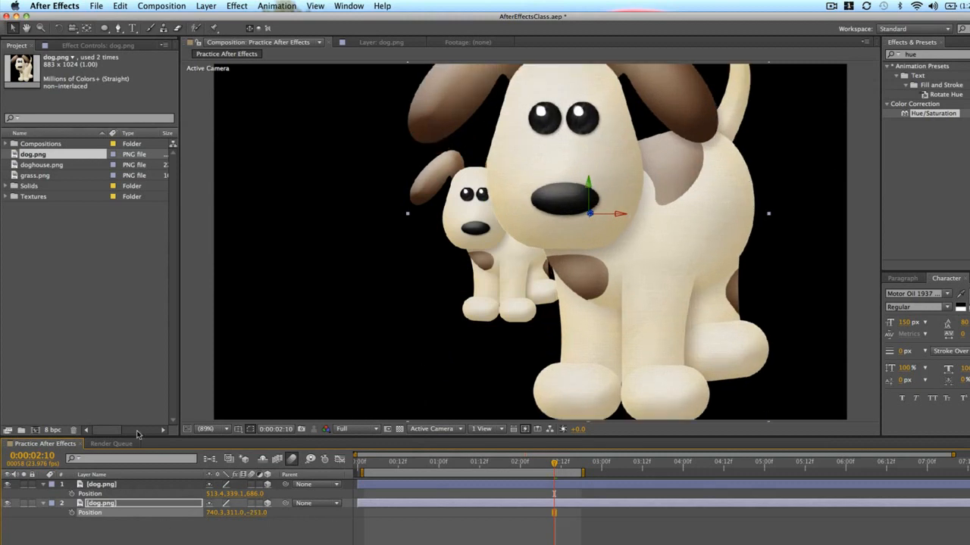
- Delete the larger dog's layer from the composition
key(ctrl+Up)
click(117, 515)
click(112, 504)
key(Delete)
- Set the remaining dog's Z position to 0 and move it in the composition to about 600, 345
click(256, 493)
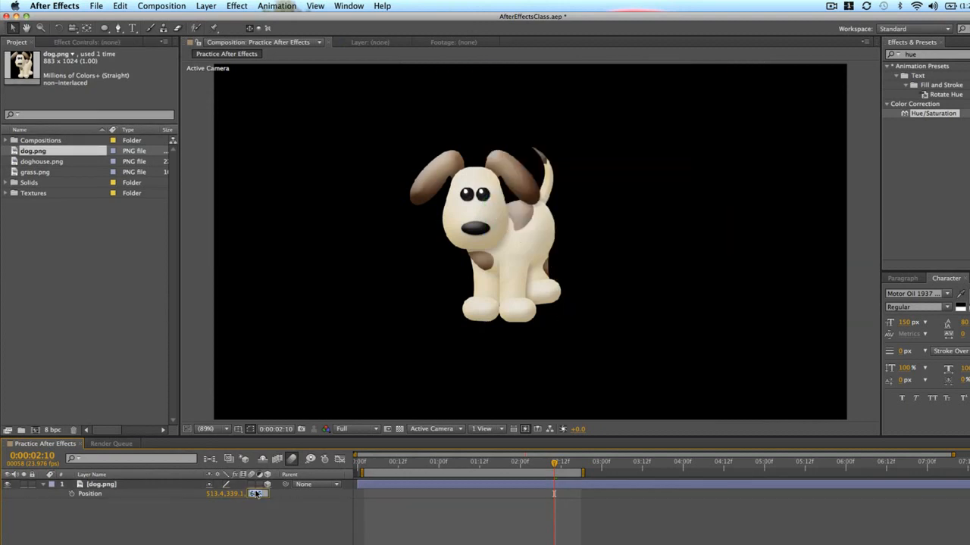
text(0)
key(Return)
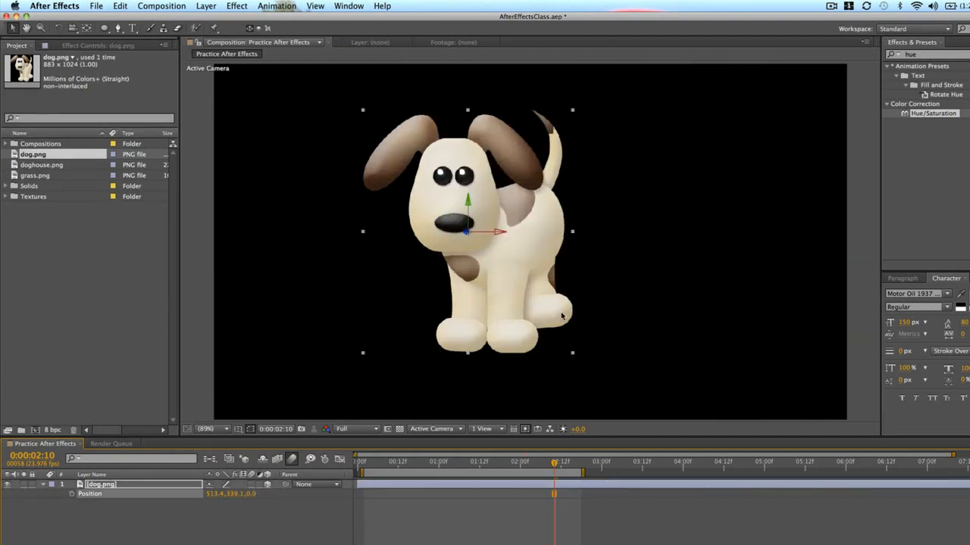
drag(462, 183, 510, 197)
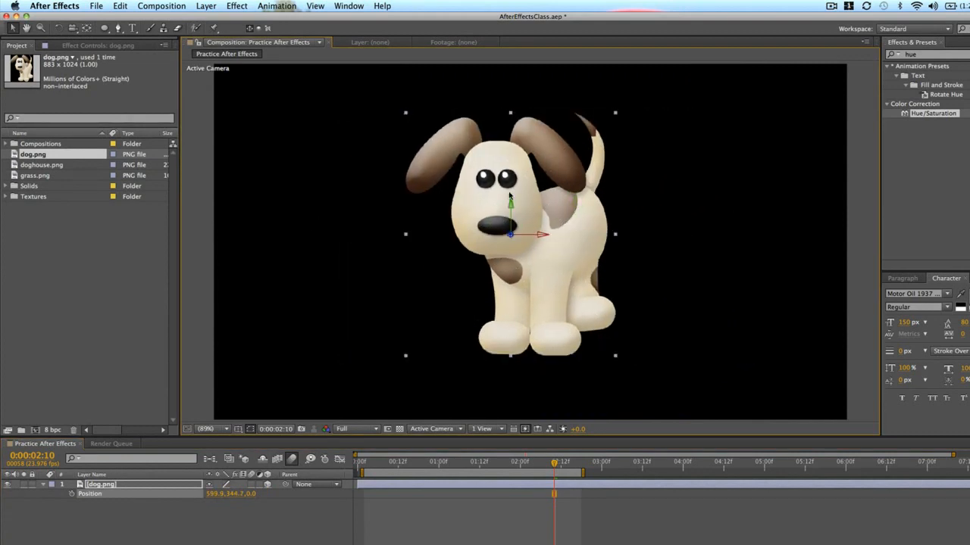
- Spin the dog around its Z axis and reset its Z Rotation to 0°
key(r)
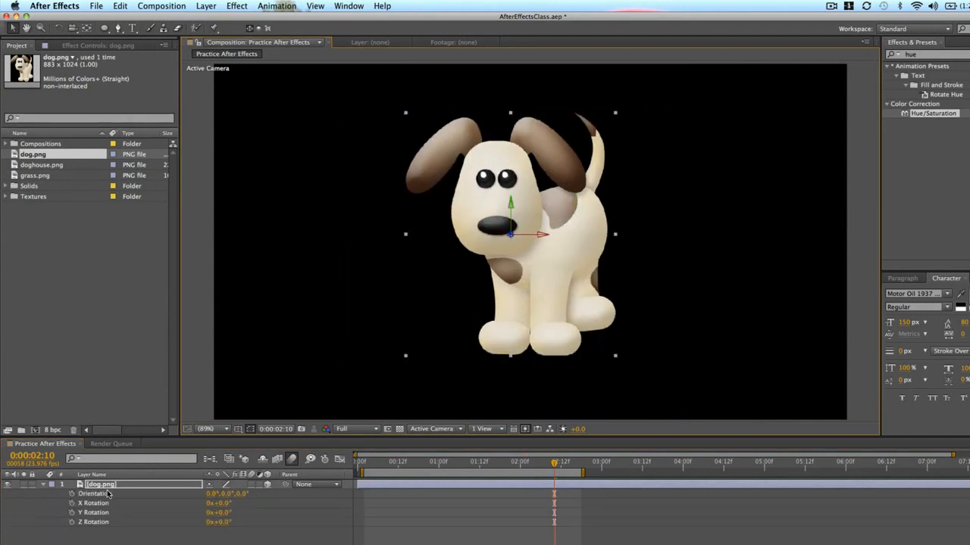
click(406, 530)
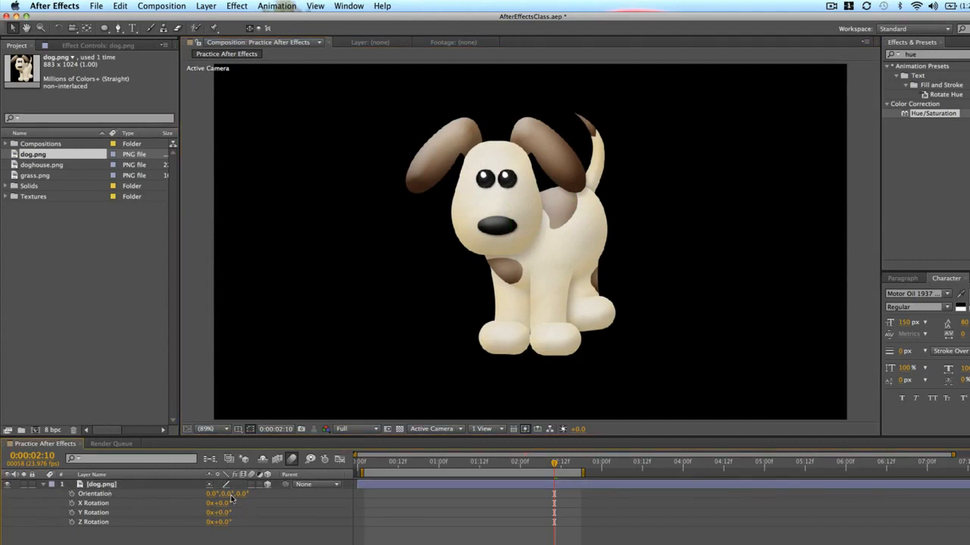
drag(219, 503, 262, 521)
key(ctrl+z)
key(ctrl+z)
key(ctrl+z)
key(ctrl+shift+z)
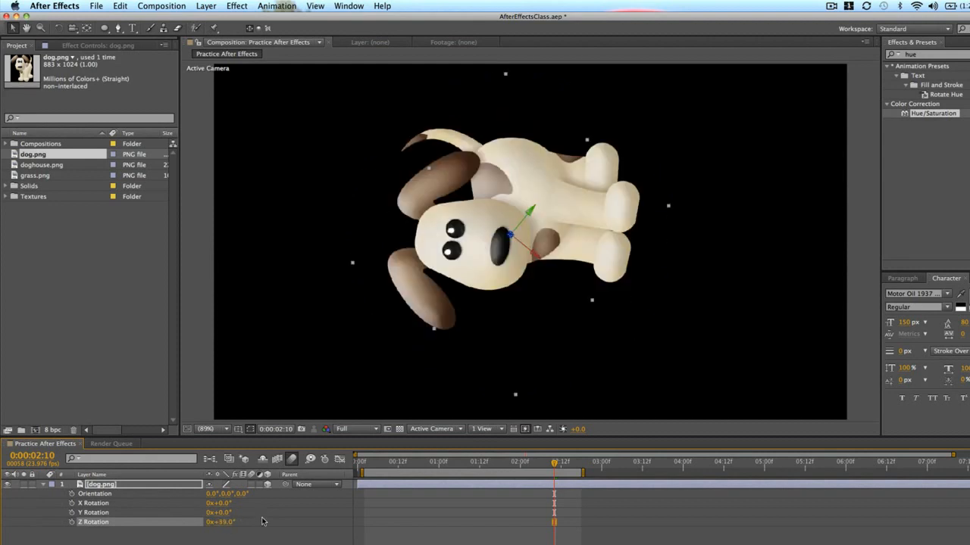
click(225, 525)
text(0)
key(Return)
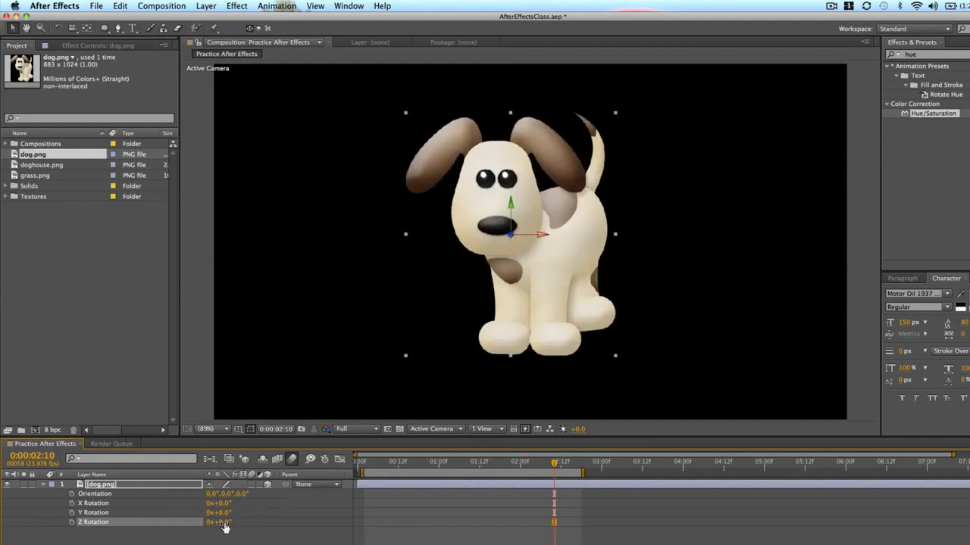
- Swing the dog around its Y axis to nearly edge-on and reset its Y Rotation to 0°
drag(223, 514, 145, 526)
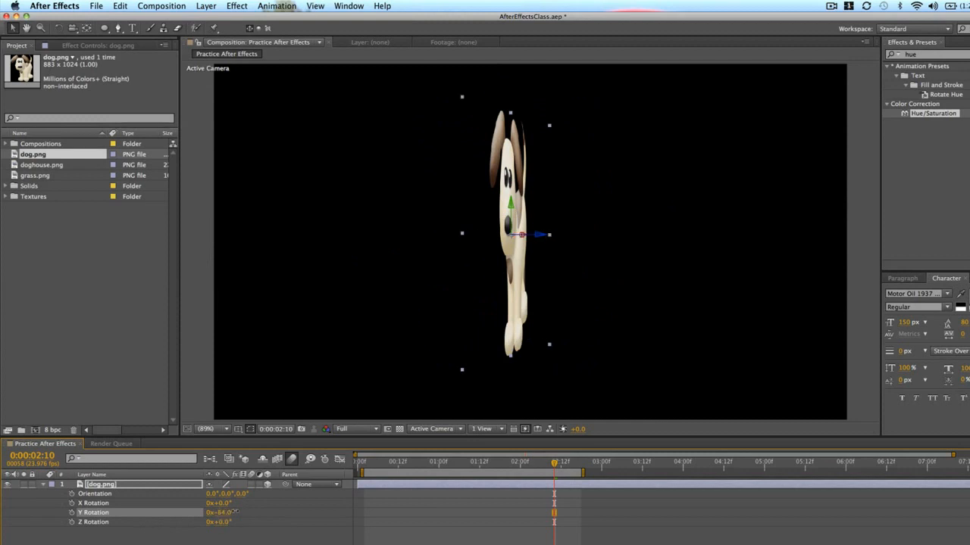
drag(223, 514, 244, 515)
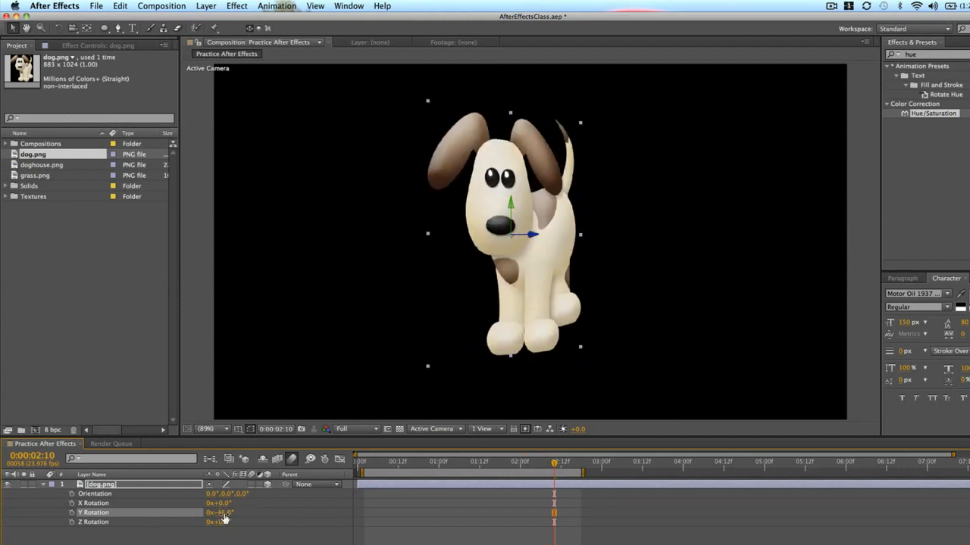
text(0)
key(Return)
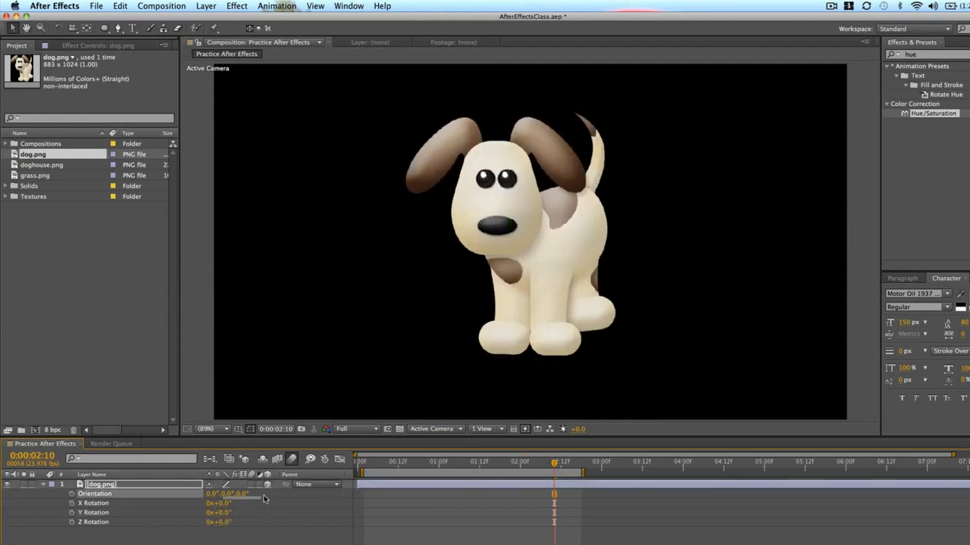
- Tilt the dog around its X axis to -45° and reset its X Rotation to 0°
mouse_move(225, 503)
mouse_down()
mouse_move(270, 509)
mouse_move(178, 517)
mouse_move(243, 504)
mouse_up()
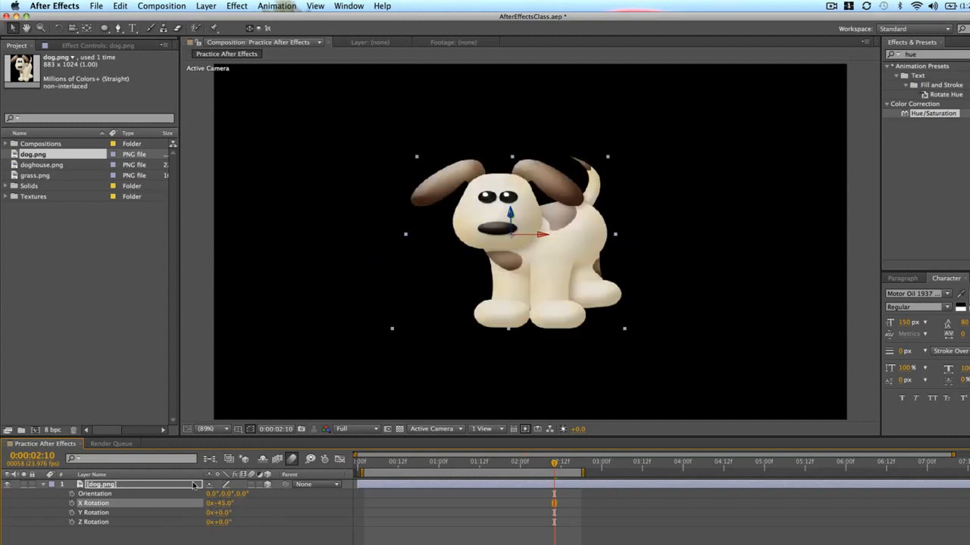
click(224, 504)
text(0)
key(Return)
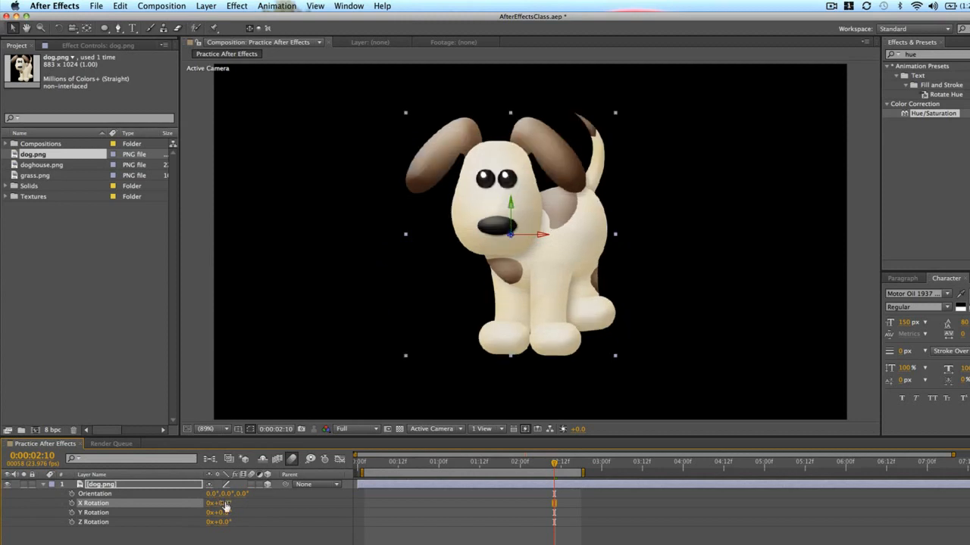
- Extend the end of the timeline's work area to about 3:18
click(286, 532)
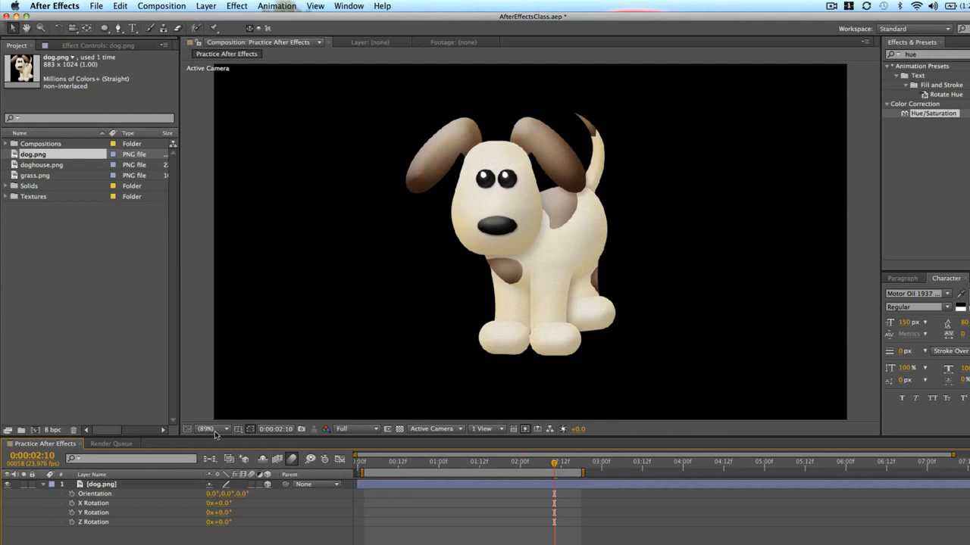
drag(583, 471, 663, 471)
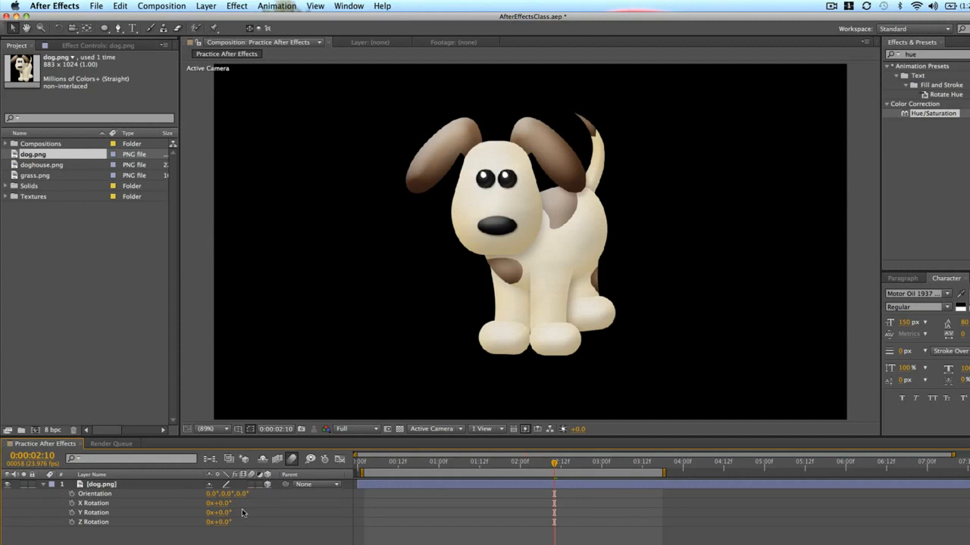
- Adjust the dog's Z position and rotate it to an X Rotation of 44° and a Y Rotation of -82°
click(107, 485)
key(p)
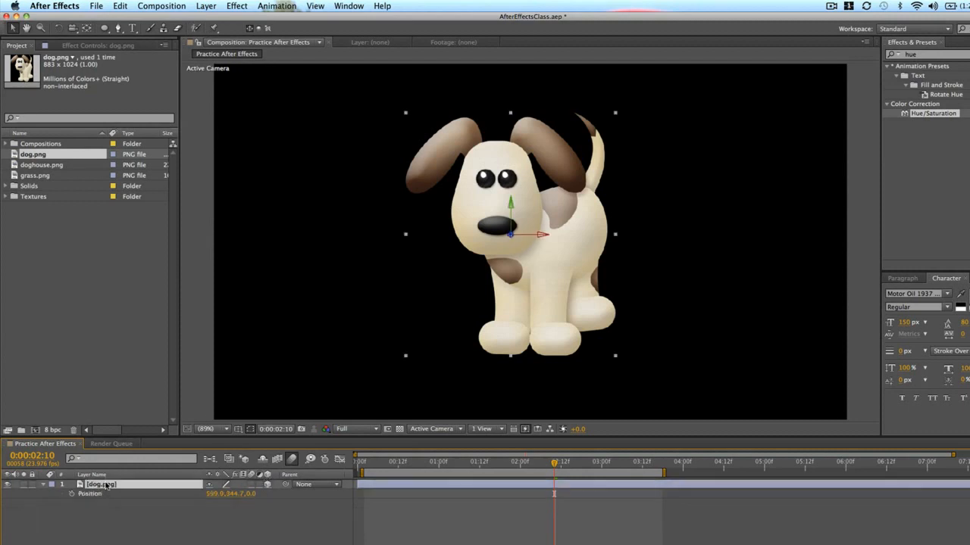
drag(251, 495, 453, 486)
key(r)
drag(224, 503, 188, 521)
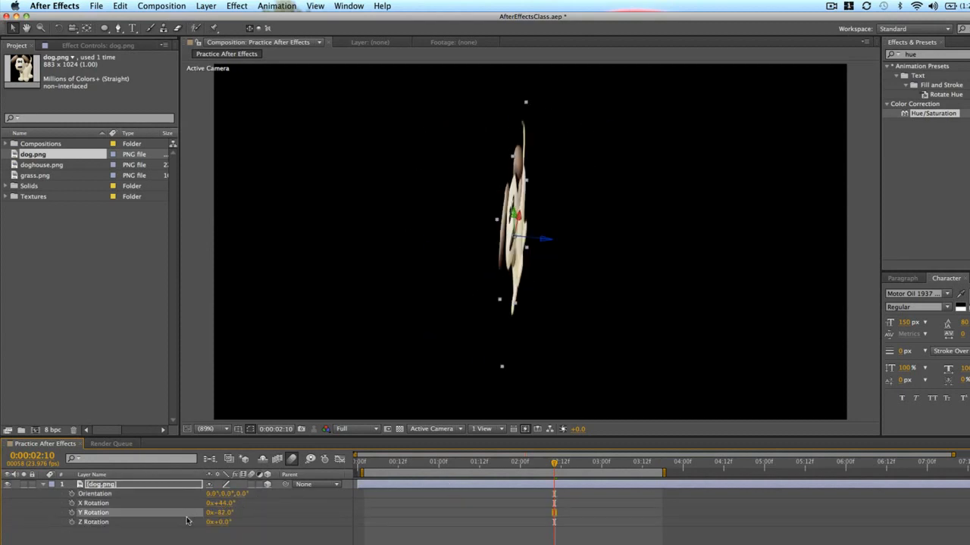